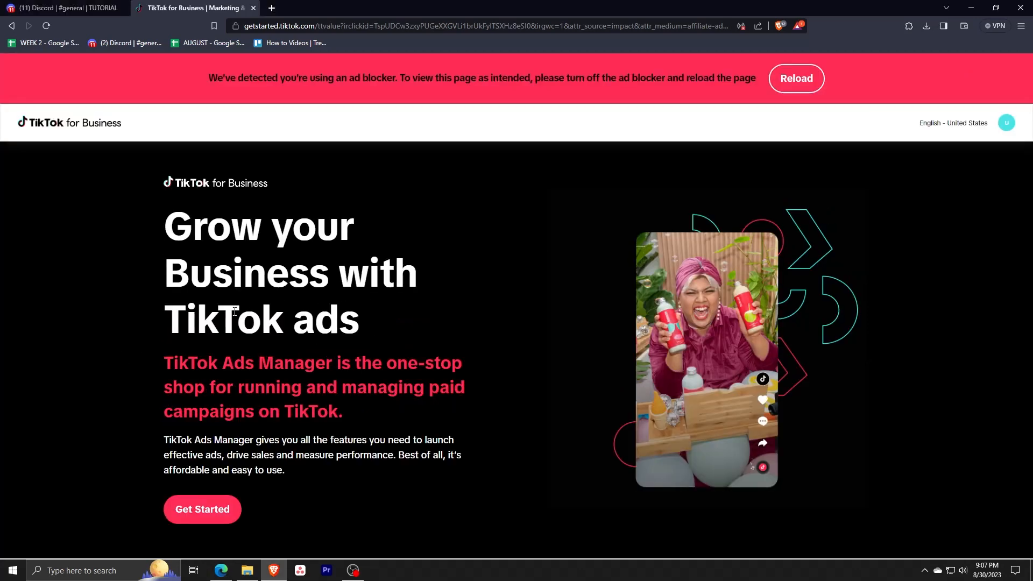
Set the business industry to Games › Action & Shooting Games in the registration form.
scroll(234, 312, down, 1)
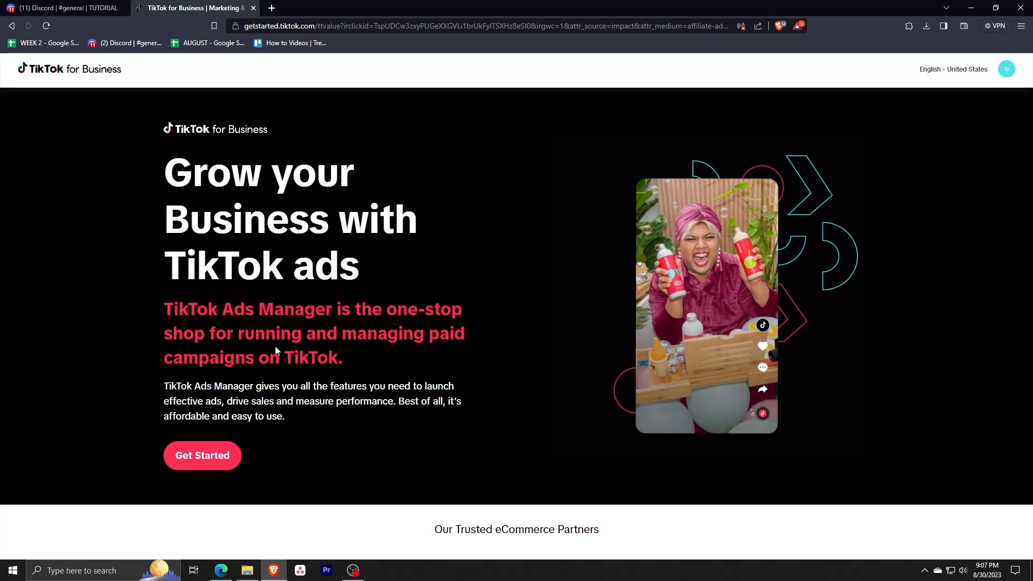
scroll(285, 391, down, 2)
scroll(285, 392, down, 8)
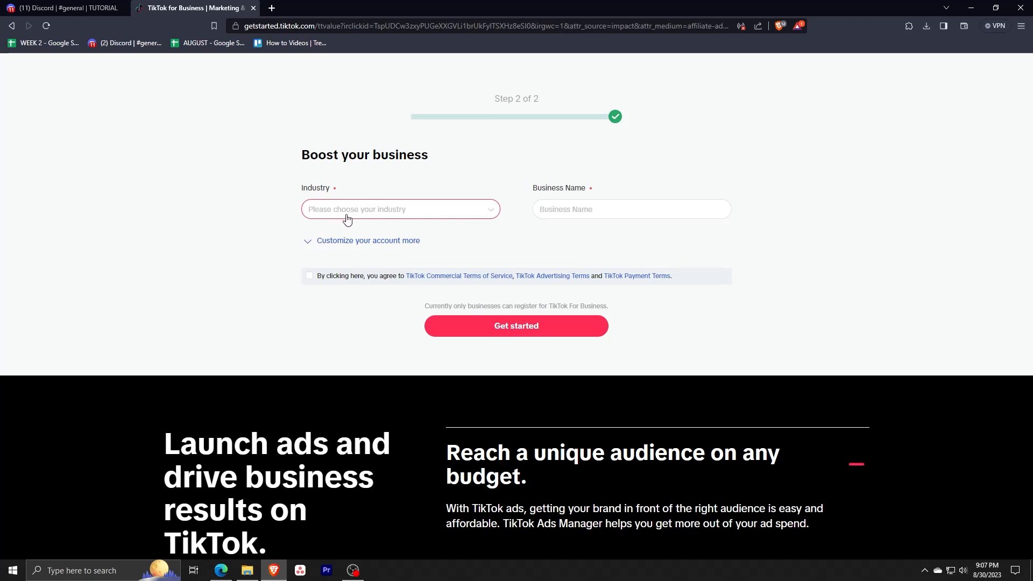
click(366, 213)
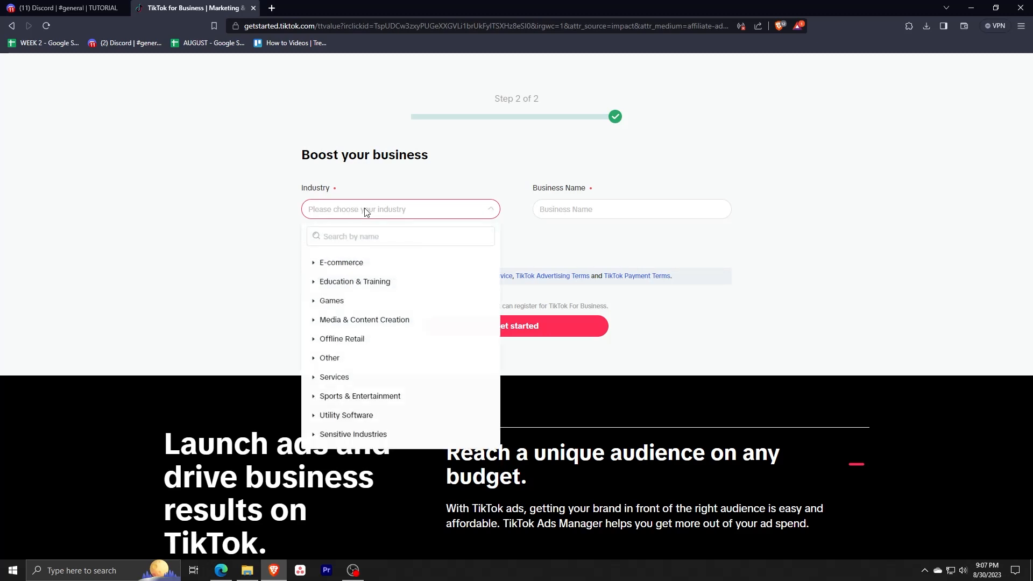
click(348, 301)
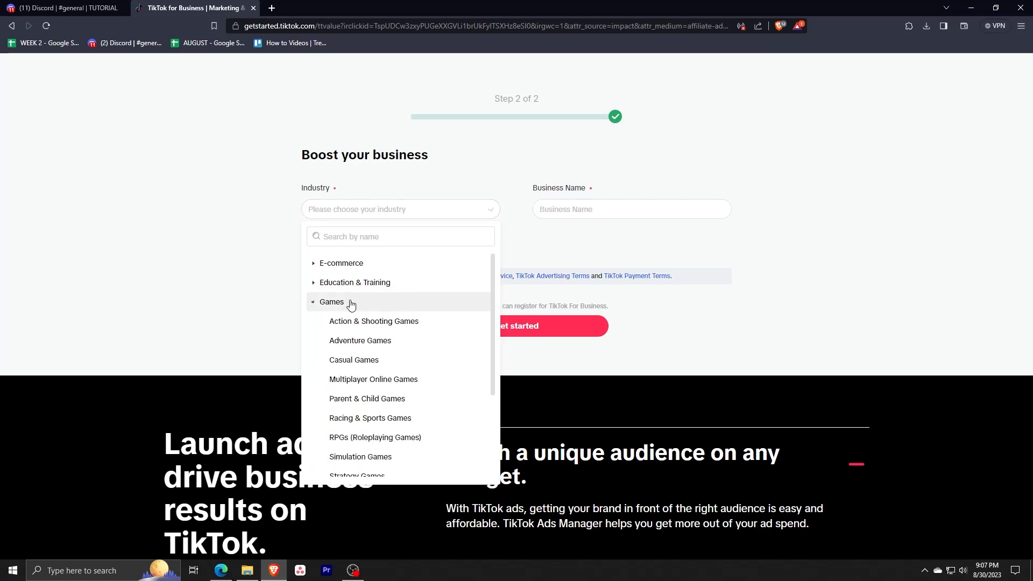
scroll(385, 348, down, 1)
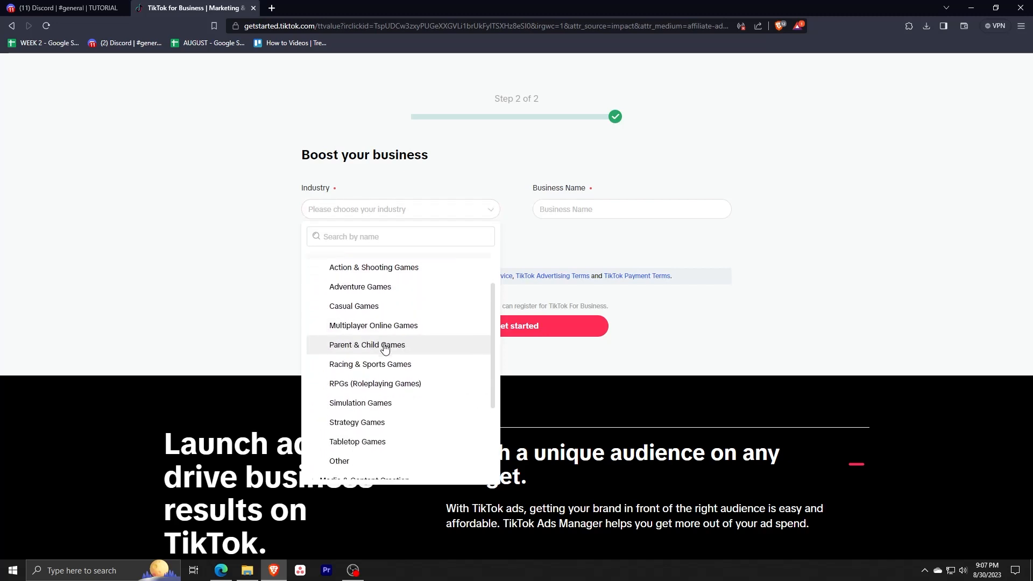
scroll(385, 348, down, 1)
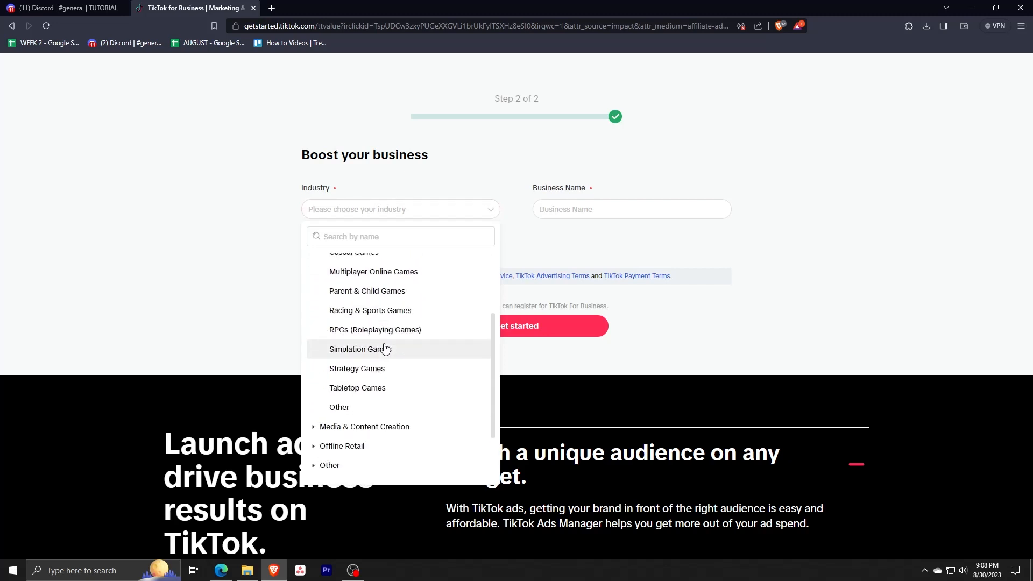
scroll(384, 348, up, 2)
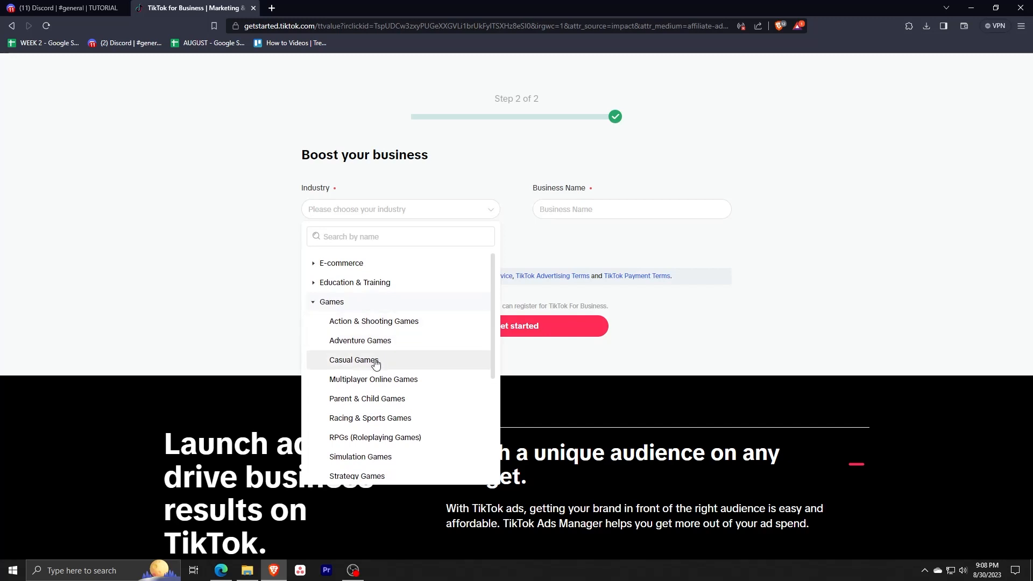
click(405, 329)
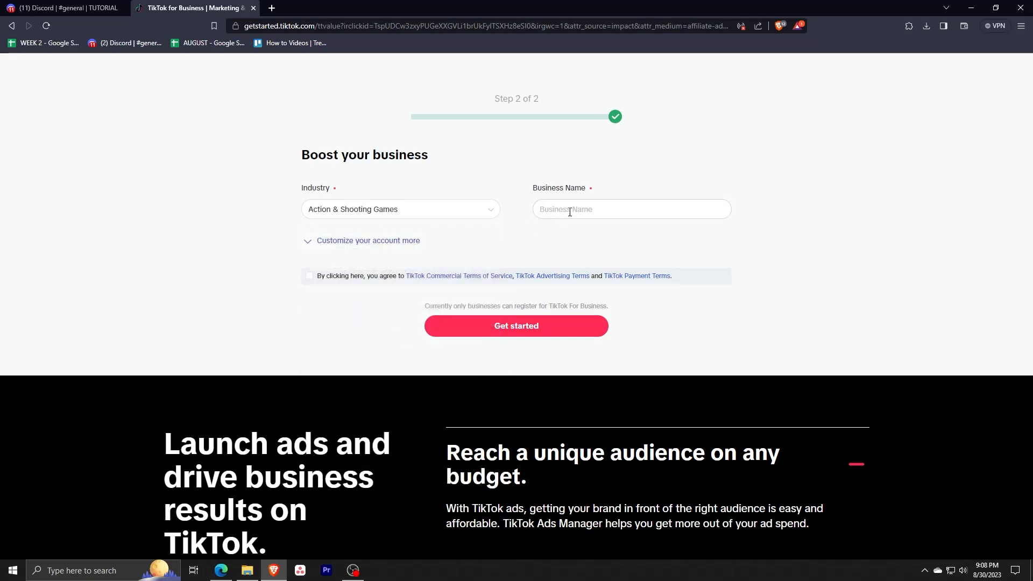
Paste Shoot Wallet as the business name, agree to the terms and submit the registration.
click(568, 213)
text(Shoot Wallet)
click(309, 276)
scroll(240, 288, up, 3)
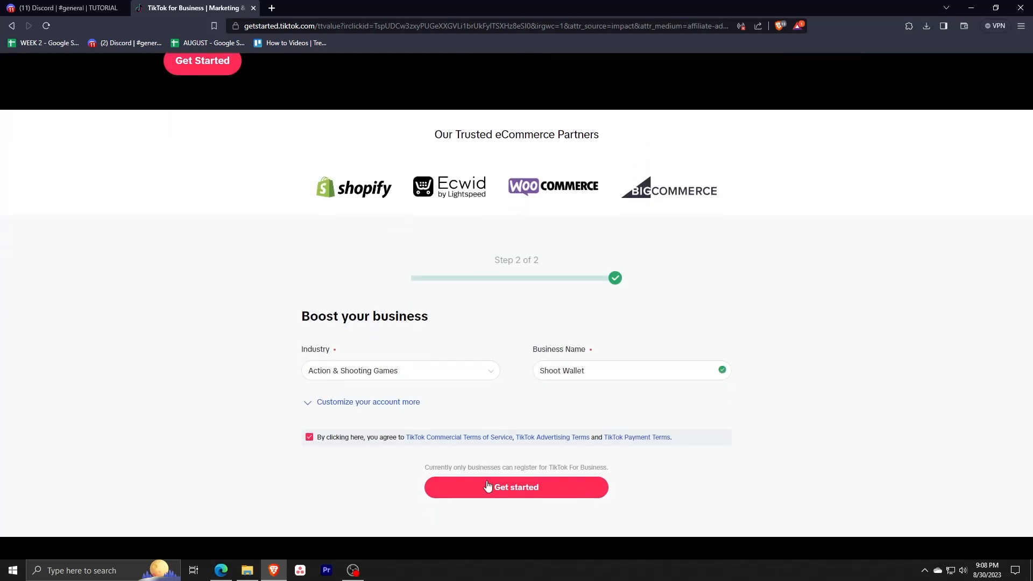
click(483, 489)
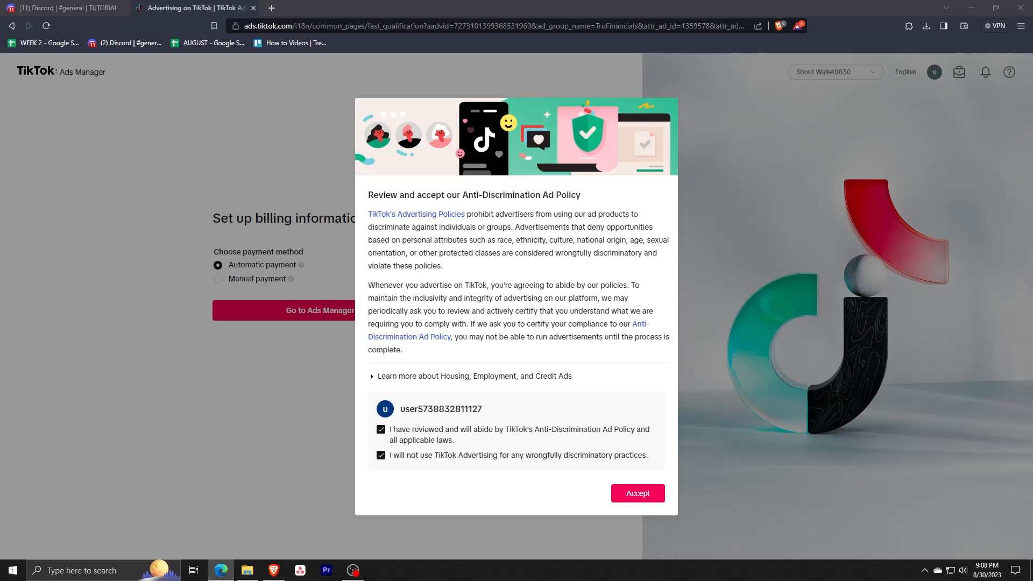
Accept the Anti-Discrimination Ad Policy.
click(284, 224)
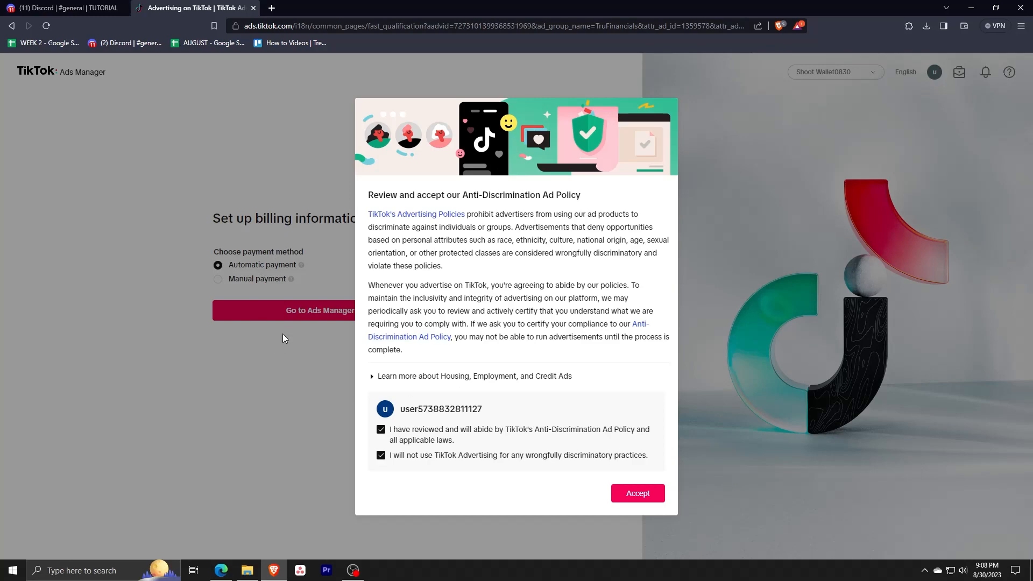
click(640, 494)
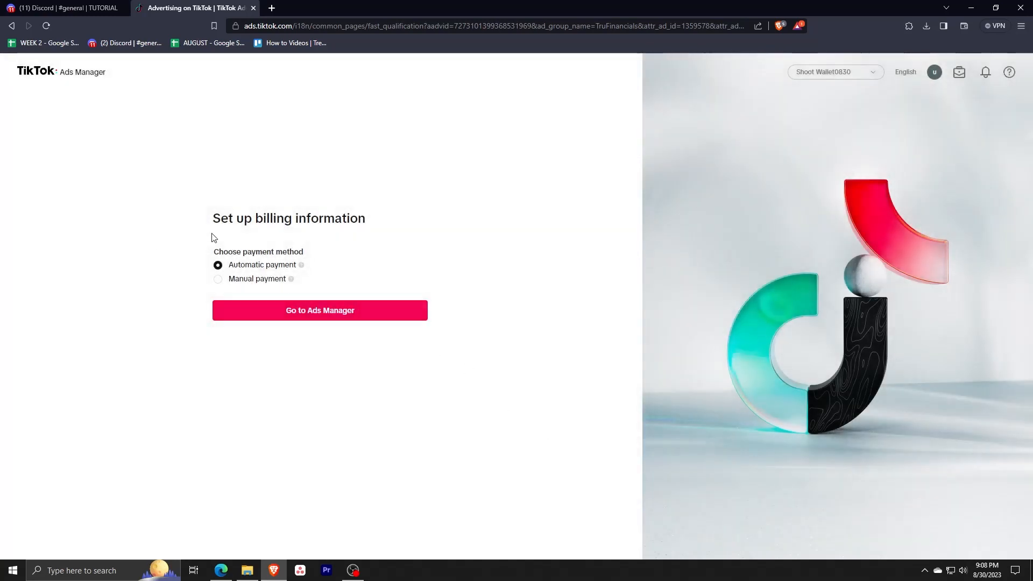
key(alt+Tab)
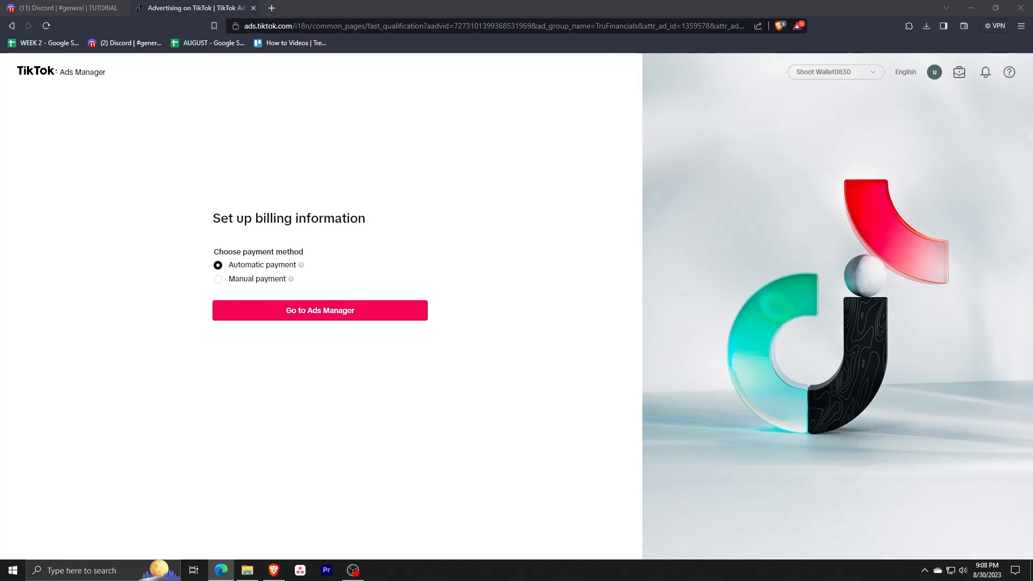
Keep Automatic payment as the billing method and go to Ads Manager.
click(380, 280)
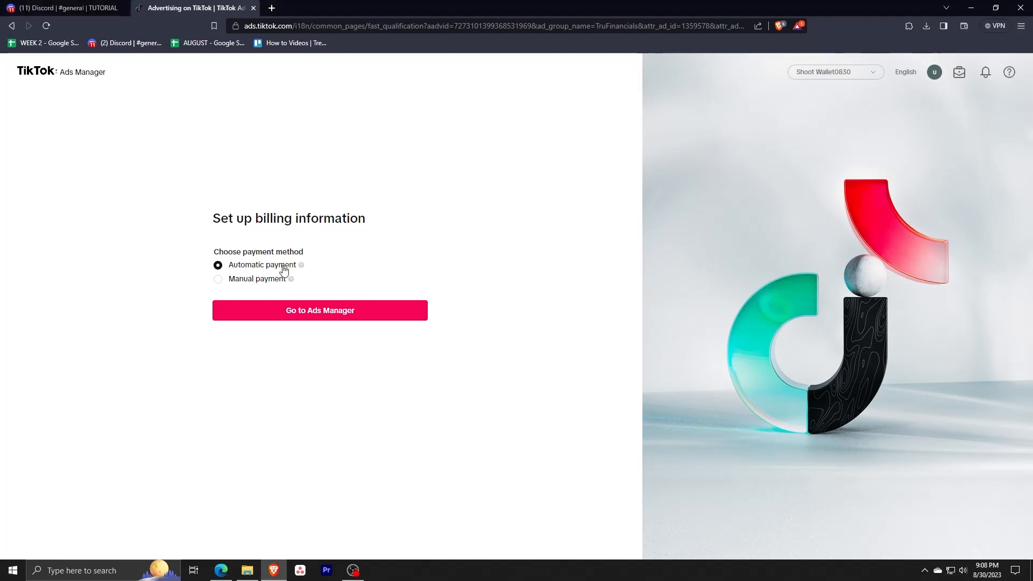
key(alt+Tab)
click(218, 279)
click(218, 264)
click(308, 319)
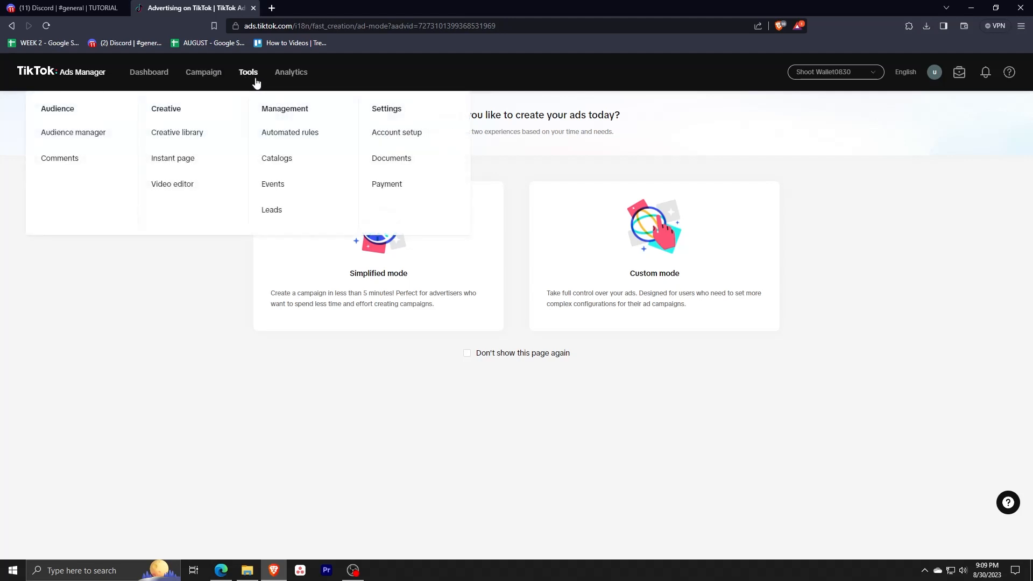
Choose Simplified mode for creating ads.
mouse_move(293, 79)
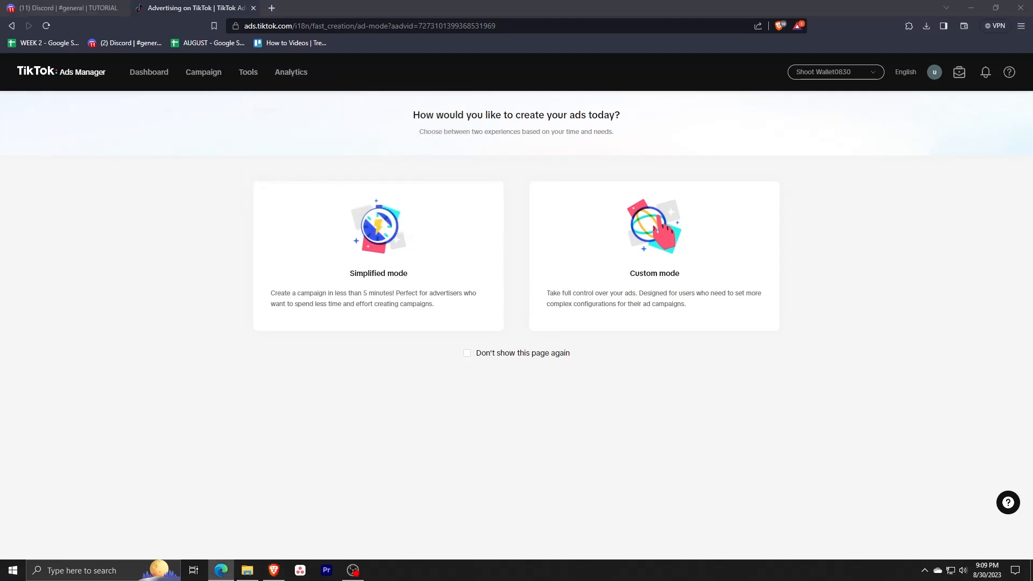
click(441, 173)
click(371, 276)
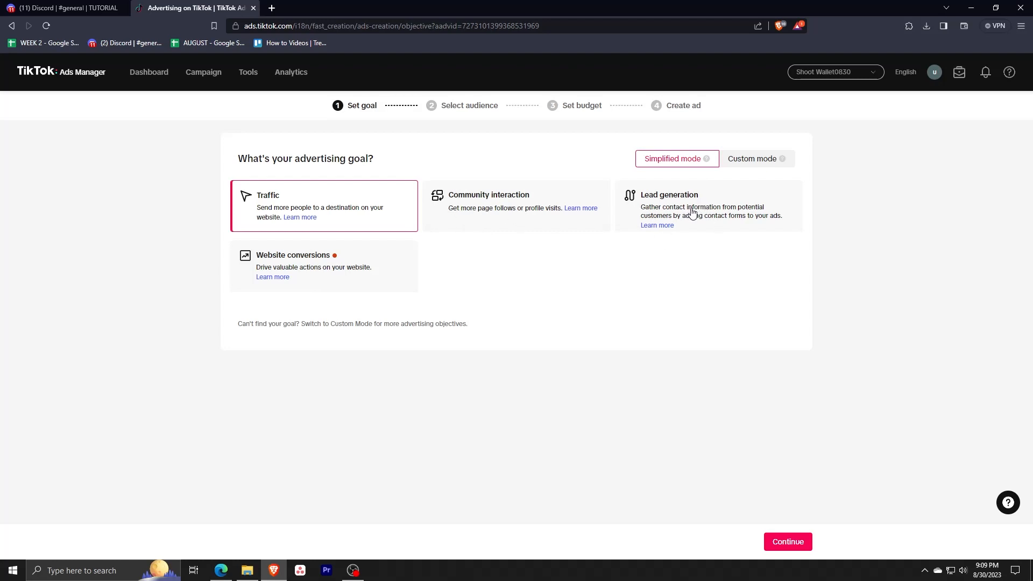
Continue with Traffic as the advertising goal.
key(alt+Tab)
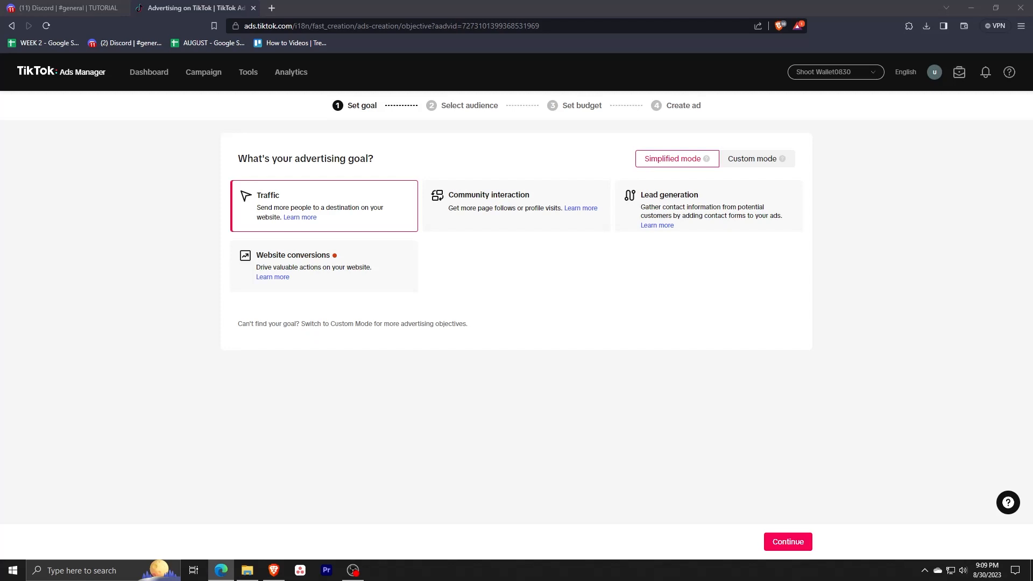
key(alt+Tab)
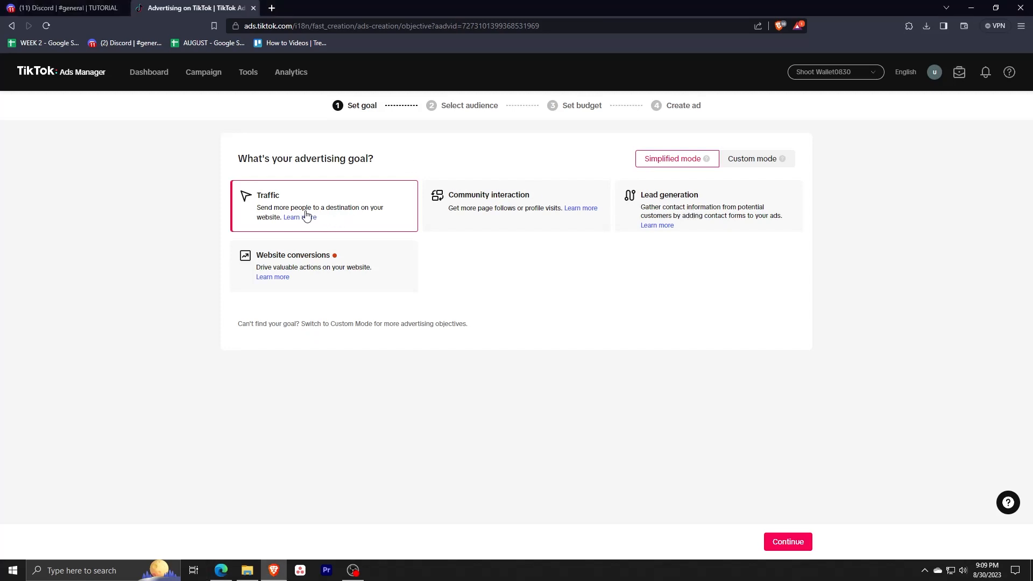
click(788, 542)
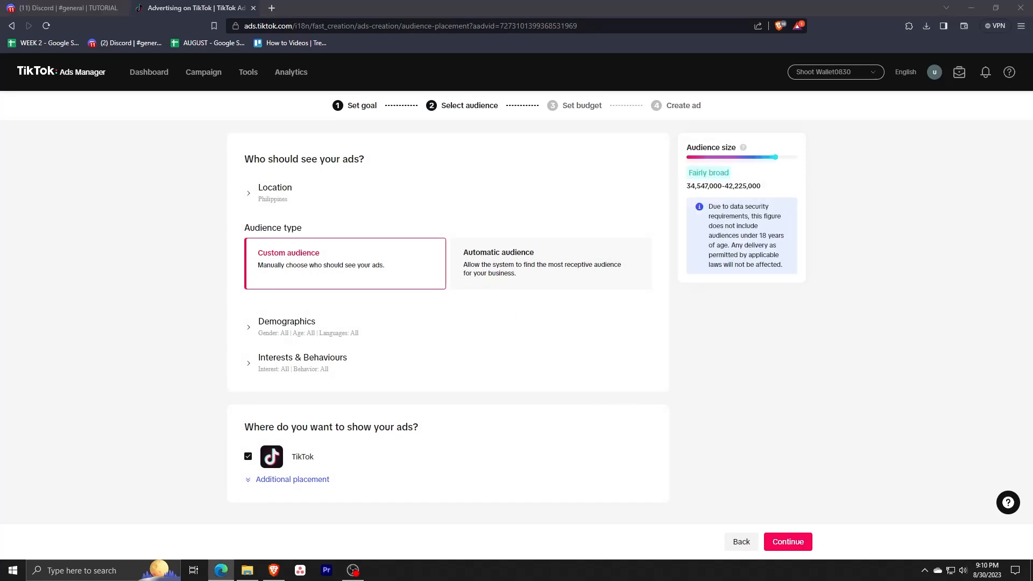
Continue past the audience step with the default custom audience and TikTok placement.
key(alt+Tab)
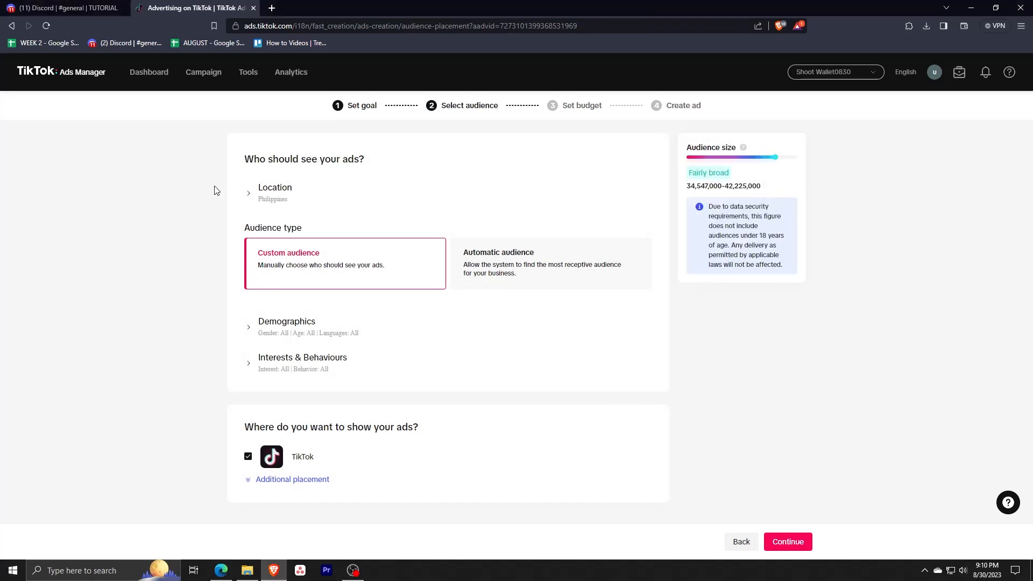
key(alt+Tab)
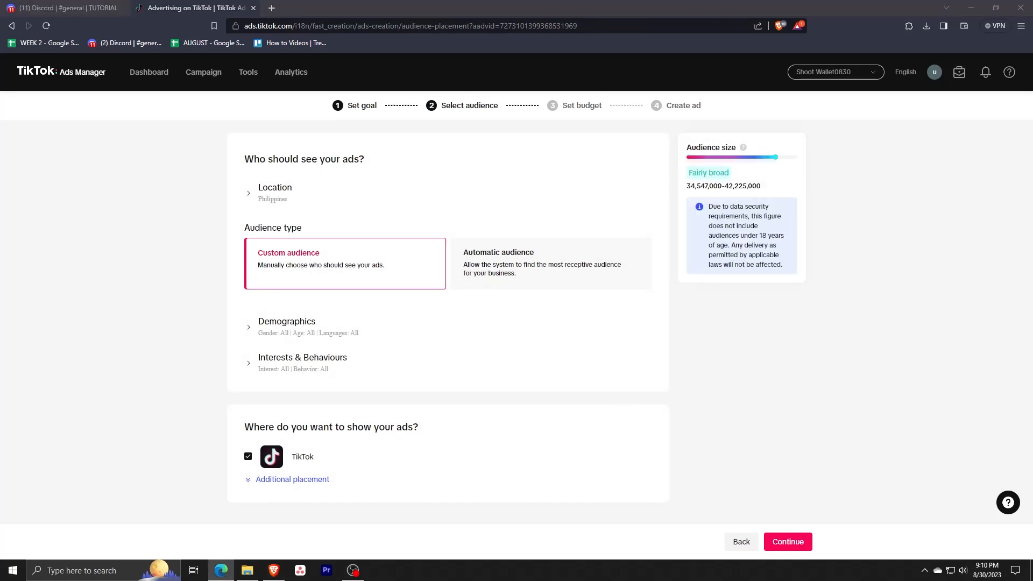
click(214, 189)
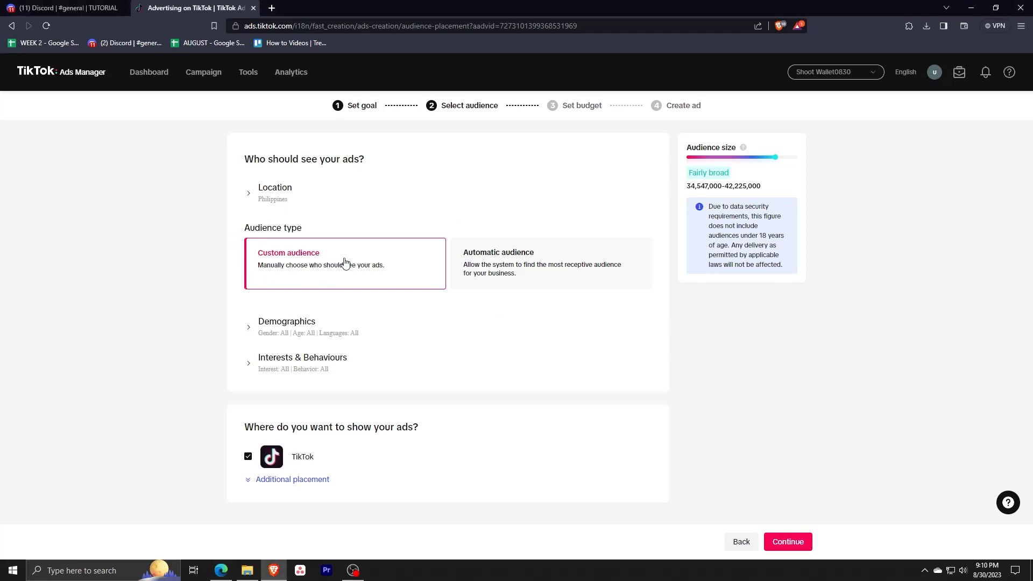
key(alt+Tab)
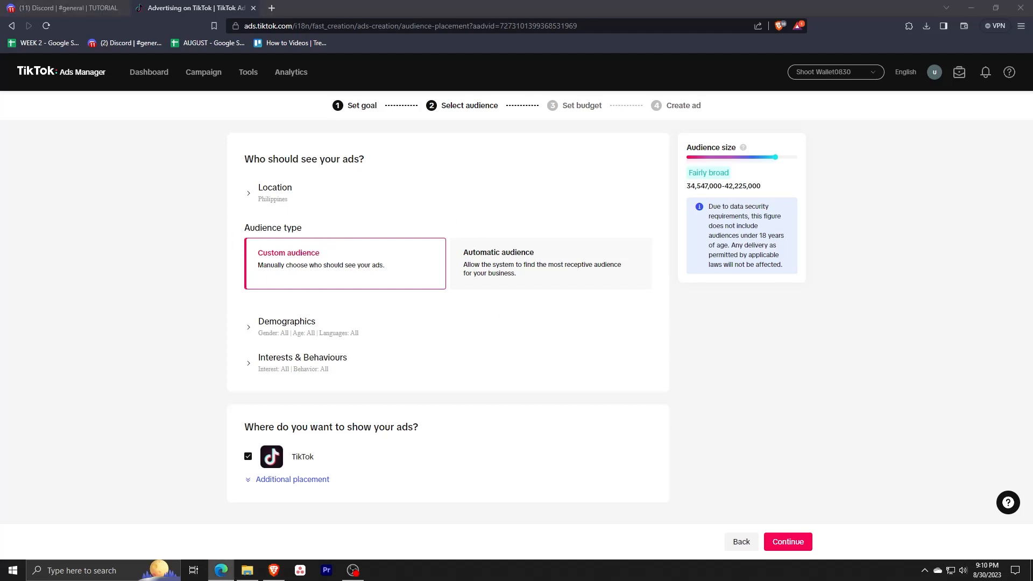
key(alt+Tab)
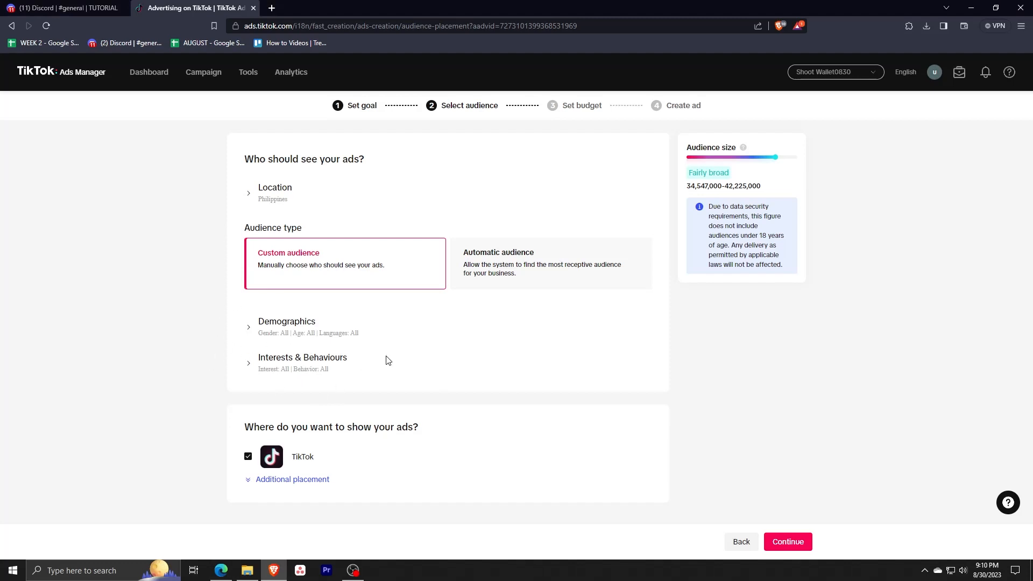
key(alt+Tab)
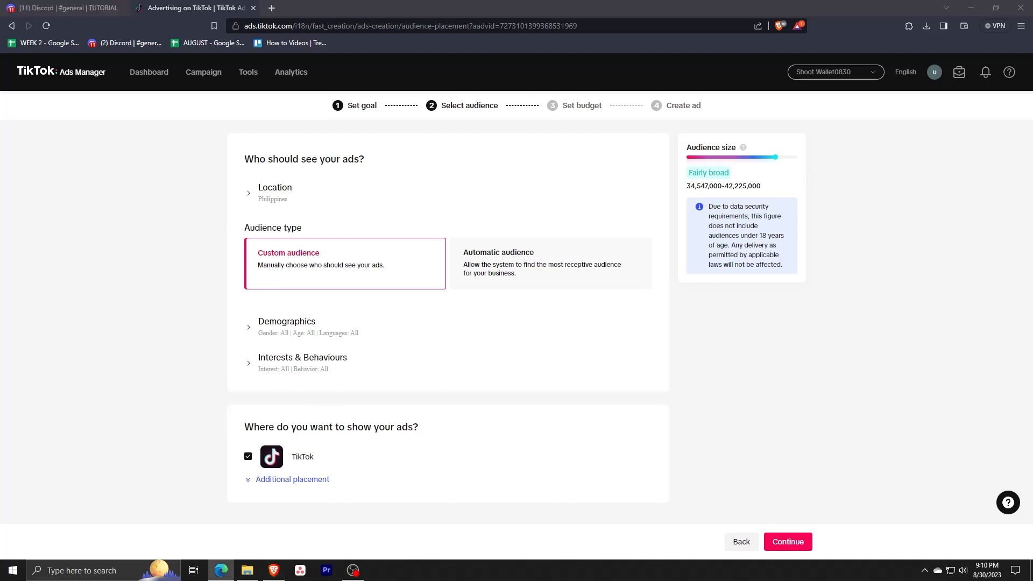
key(alt+Tab)
click(791, 542)
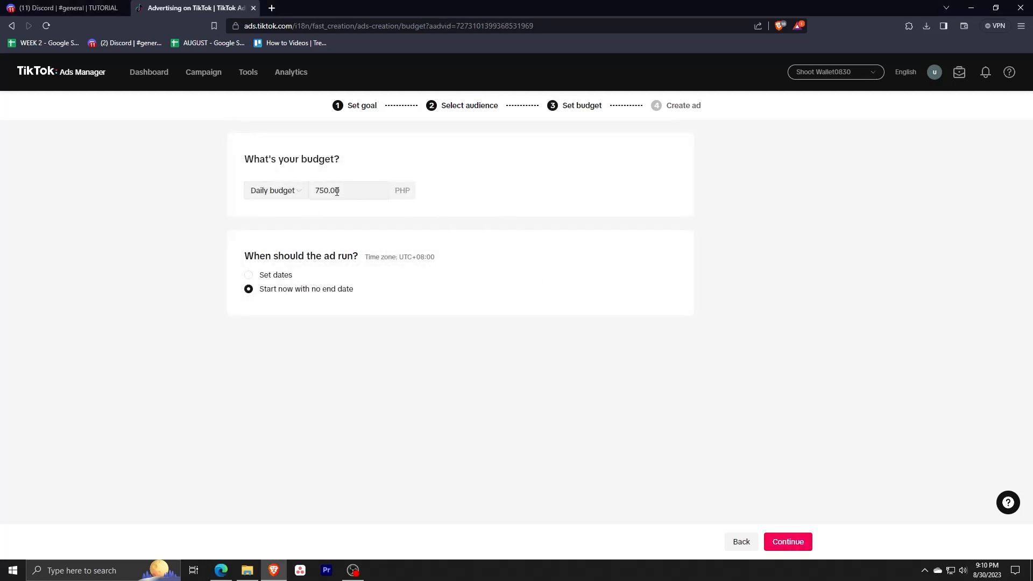
Keep the daily budget, run the ad starting now with no end date, and continue to ad creation.
key(alt+Tab)
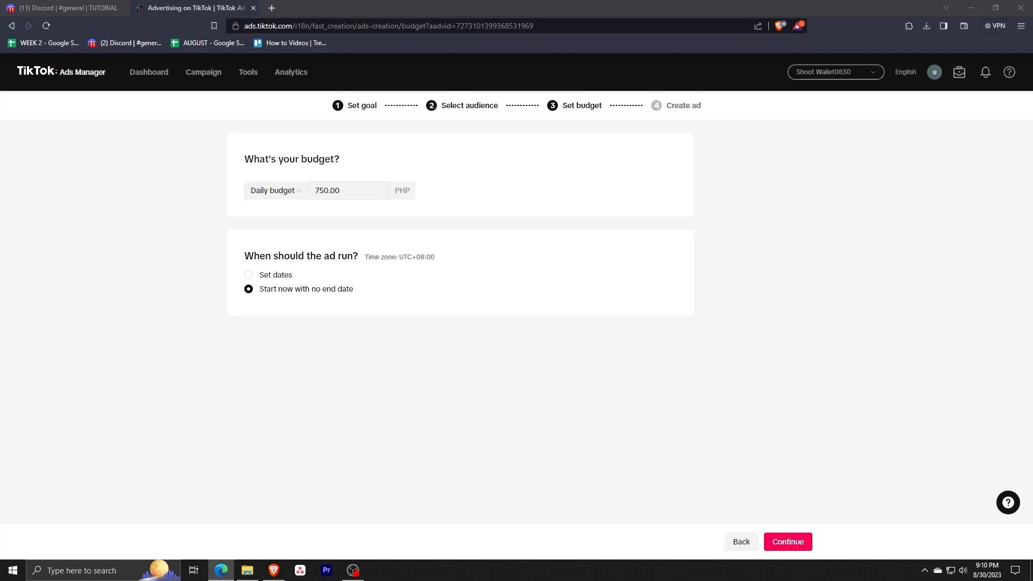
key(alt+Tab)
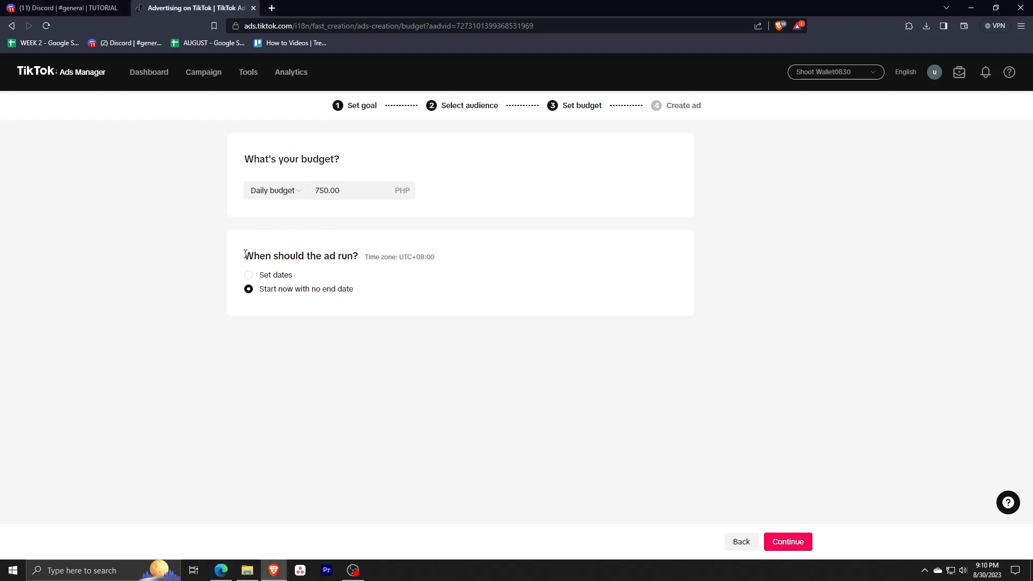
drag(243, 256, 358, 256)
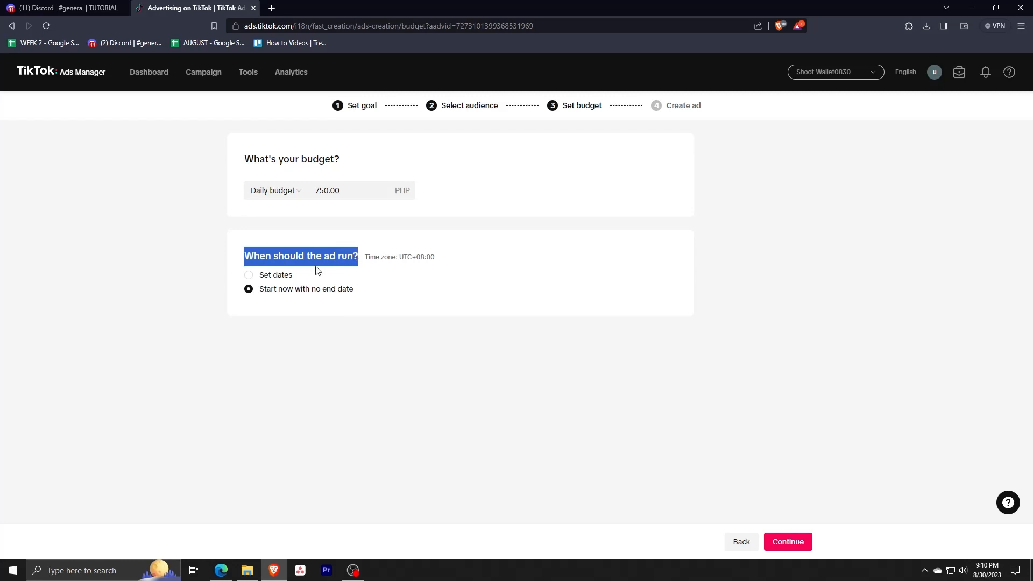
click(289, 320)
key(alt+Tab)
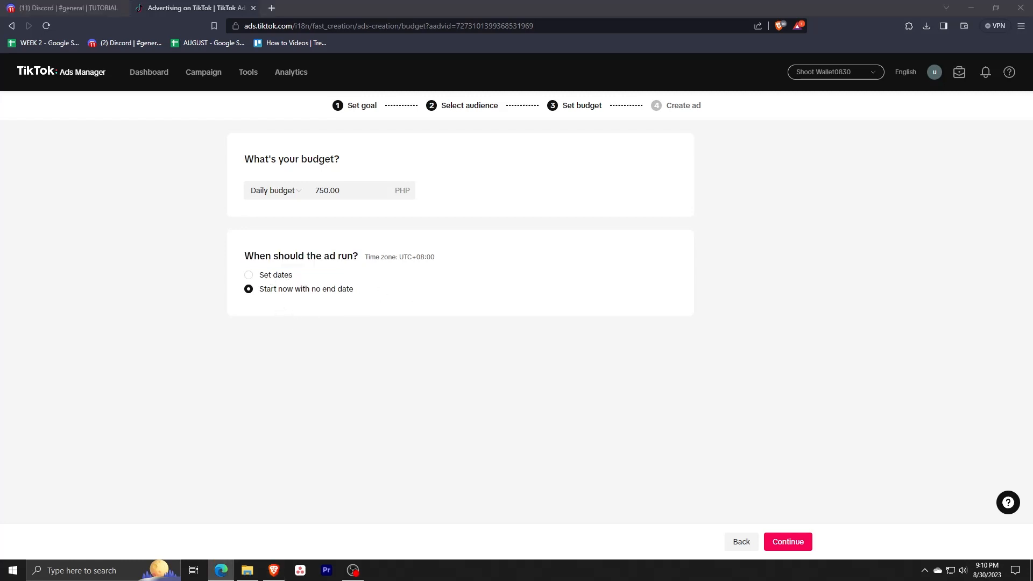
click(314, 289)
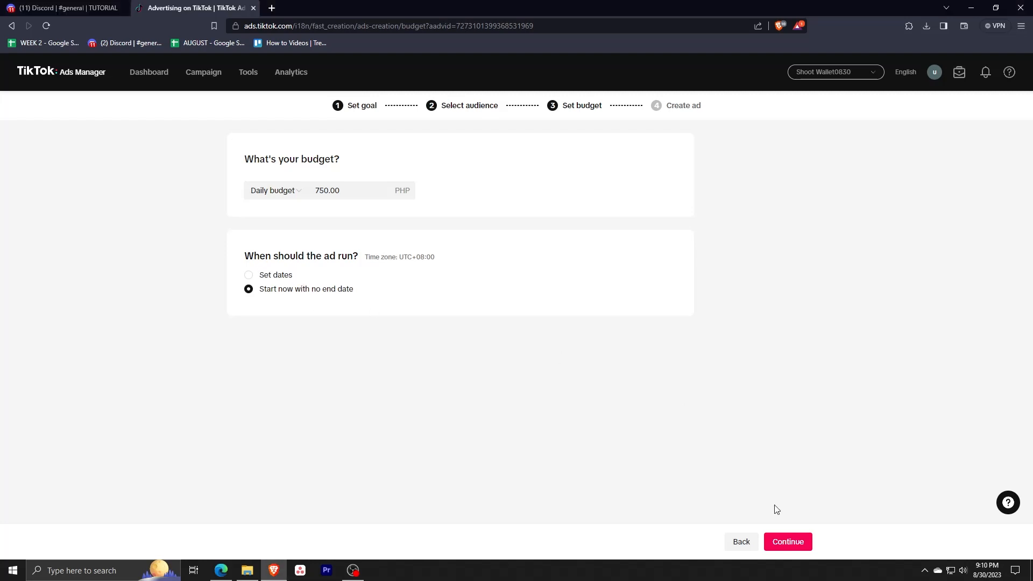
click(795, 551)
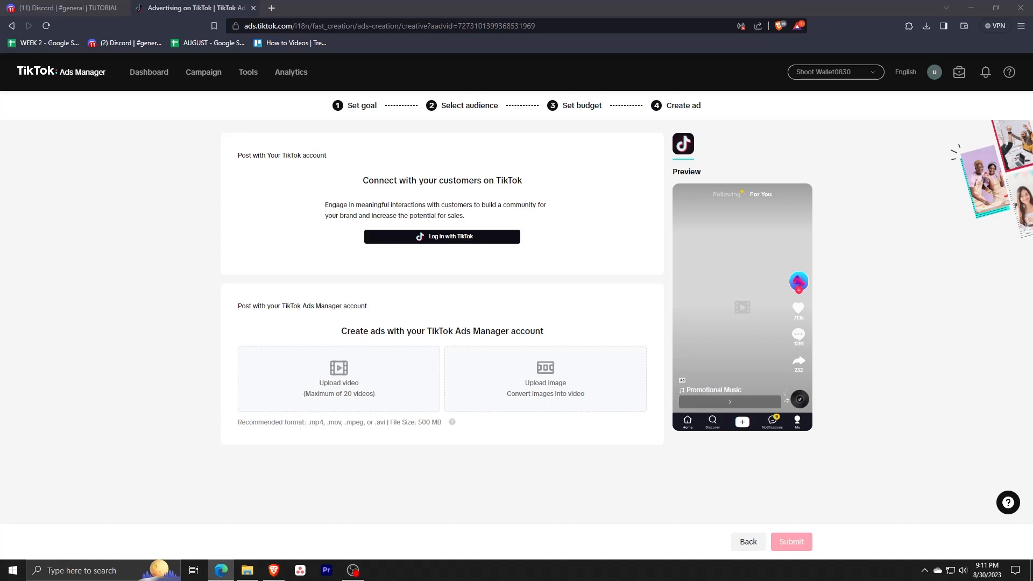
key(alt+Tab)
Review the ad creation options: connecting a TikTok account or uploading videos or images through the Ads Manager account.
key(alt+Tab)
key(alt+Tab)
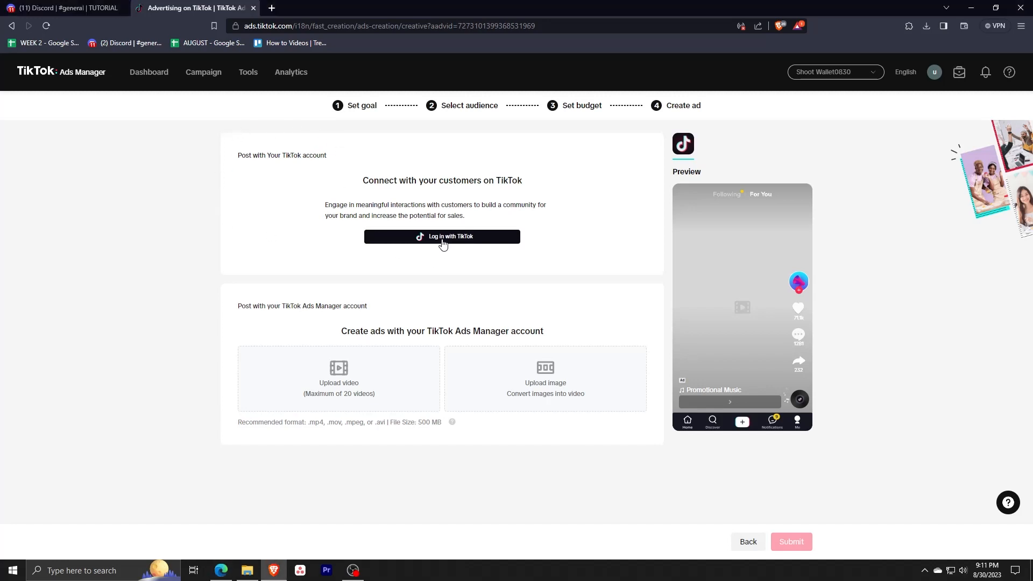
click(441, 238)
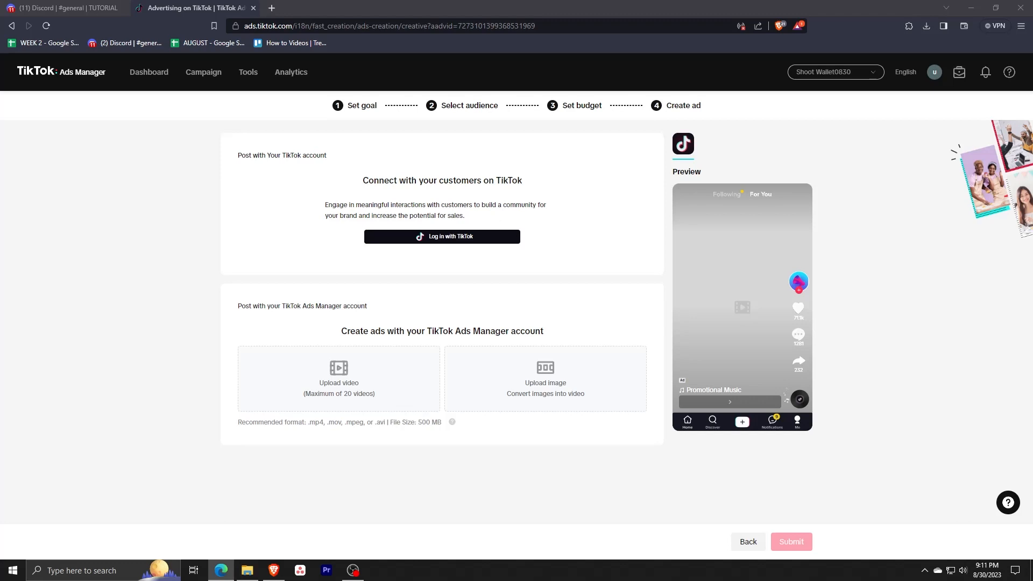
click(496, 243)
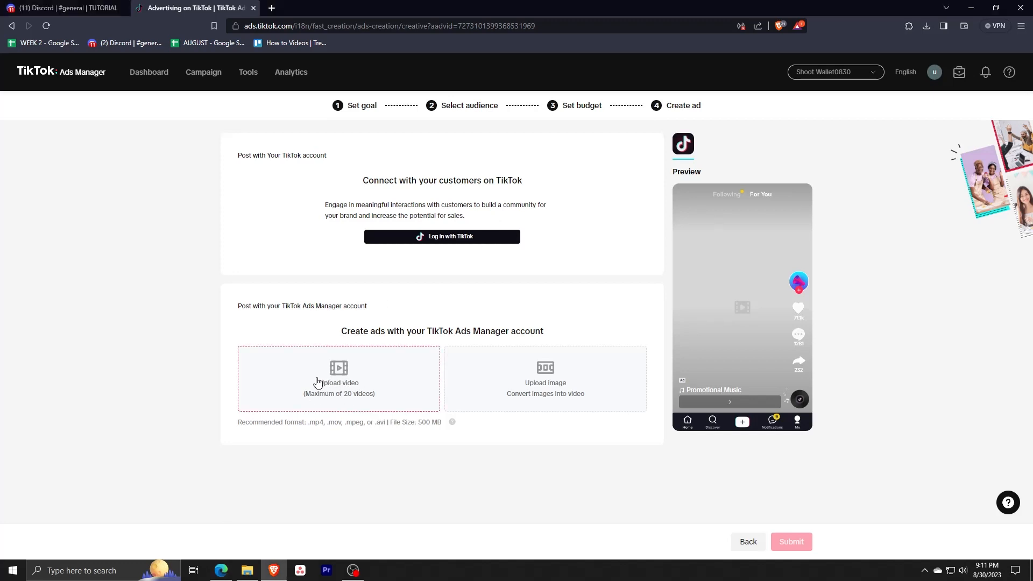
drag(339, 336, 551, 344)
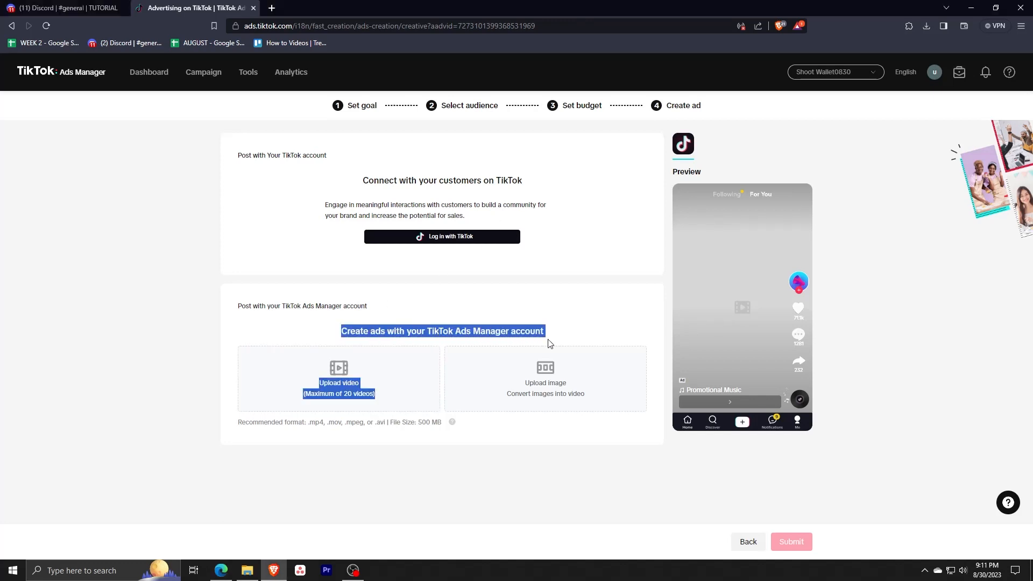
click(586, 329)
key(alt+Tab)
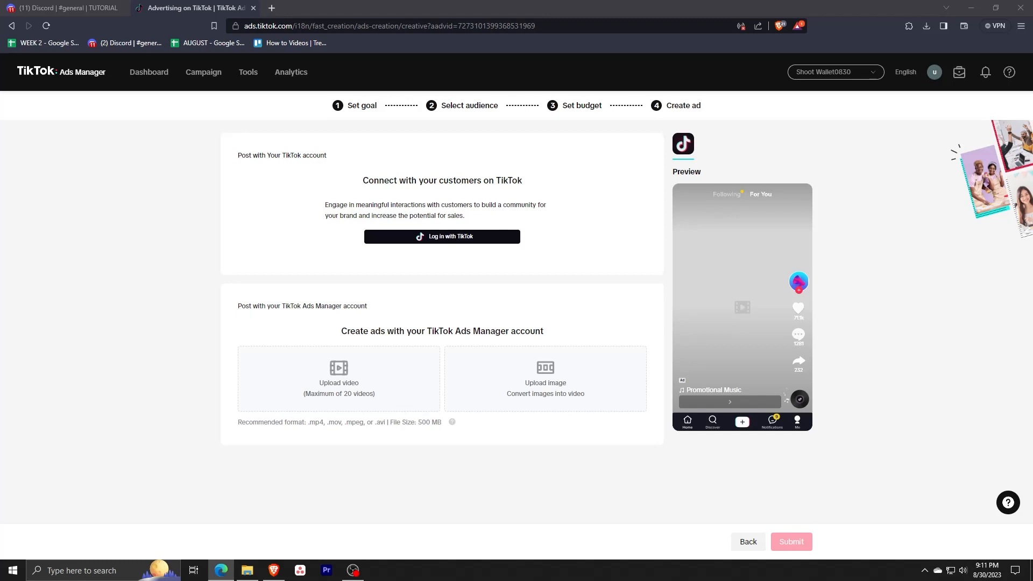
key(alt+Tab)
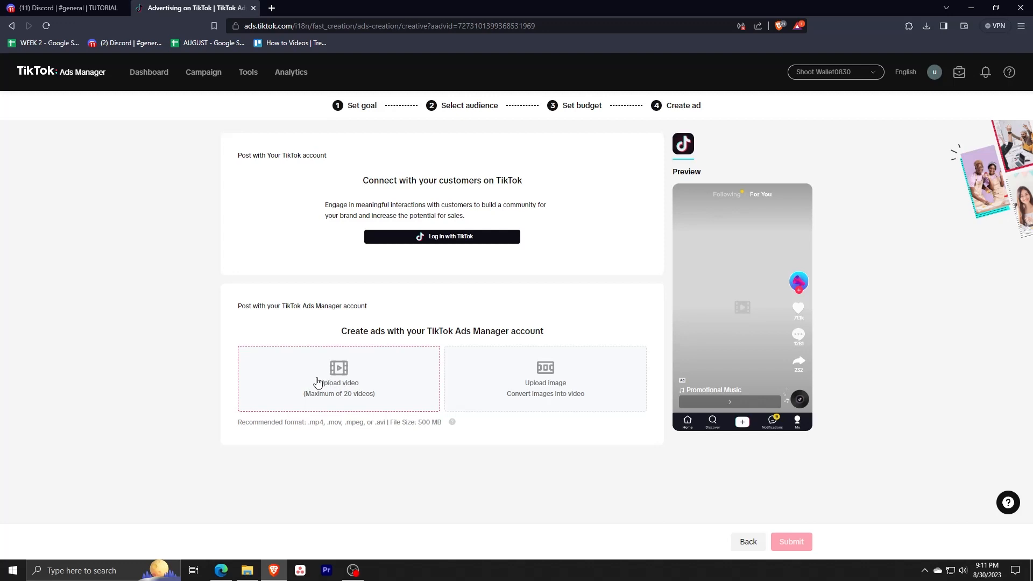
drag(340, 335, 553, 341)
click(583, 327)
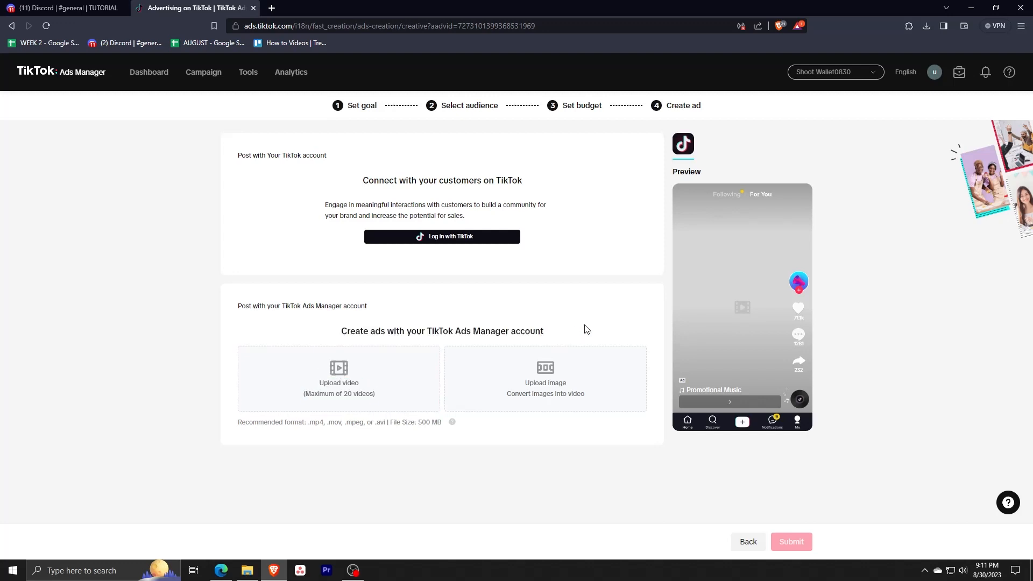